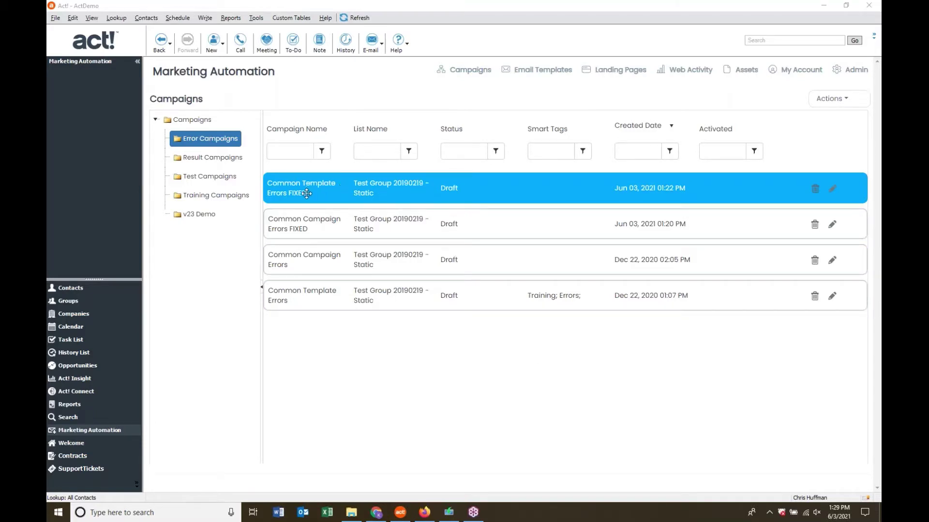
# Open the Common Template Errors FIXED campaign for editing and start its activation
pyautogui.click(833, 189)
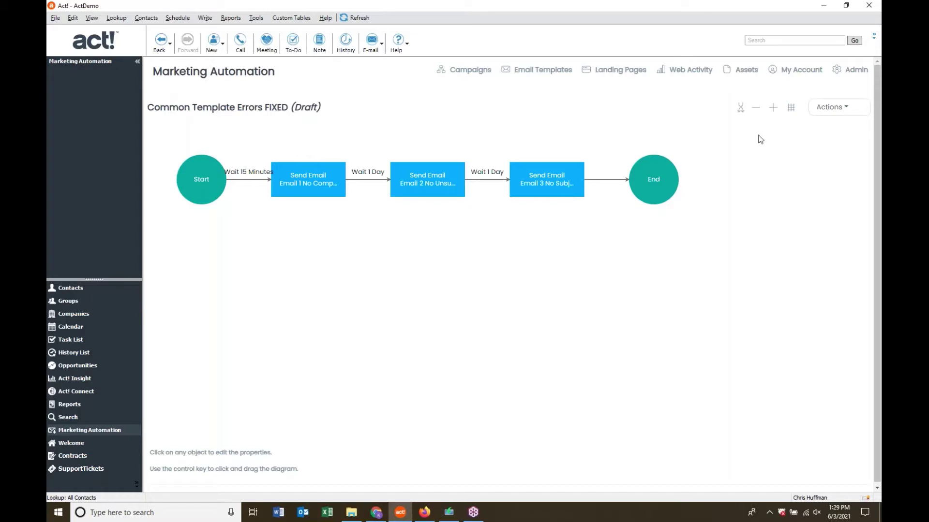
pyautogui.click(831, 109)
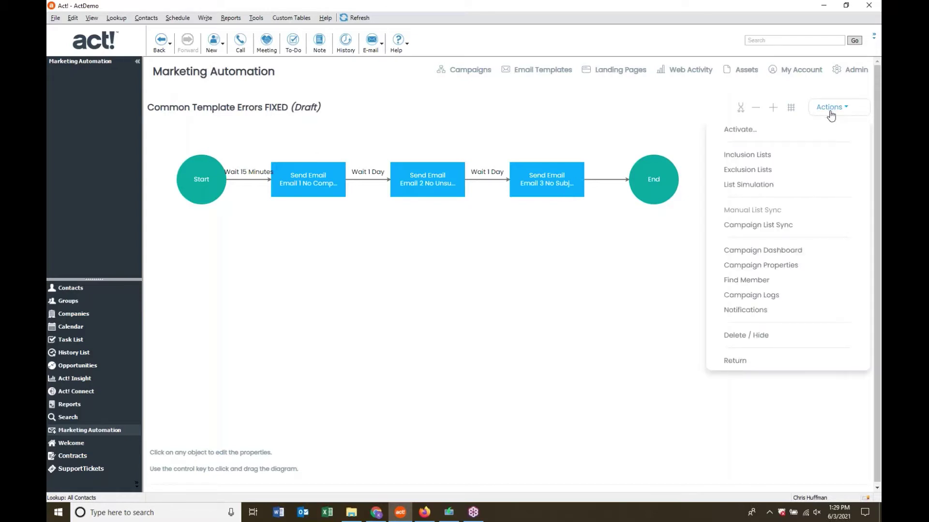
pyautogui.click(741, 130)
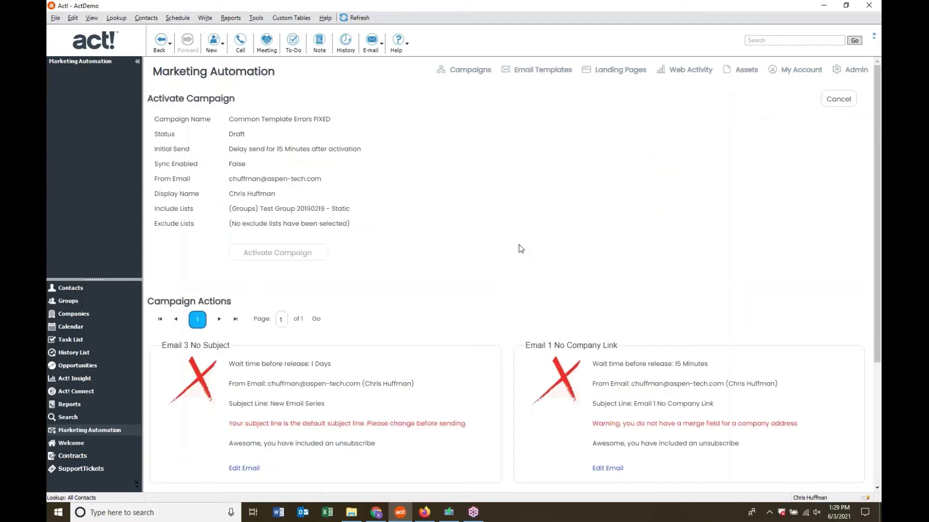
# Examine the warnings for Email 1, Email 2 and Email 3 in the campaign's list of actions
pyautogui.scroll(-5, 520, 248)
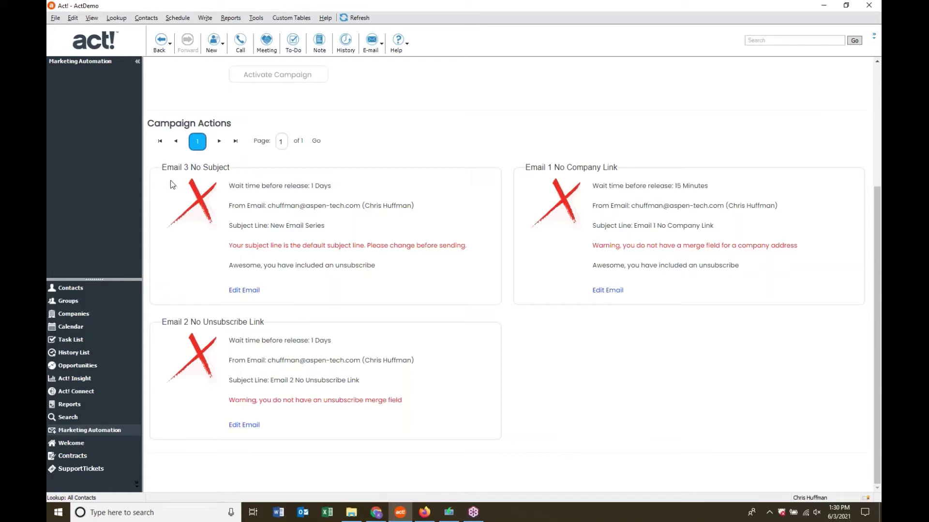
pyautogui.moveTo(163, 168); pyautogui.dragTo(193, 168)
pyautogui.moveTo(526, 168); pyautogui.dragTo(554, 167)
pyautogui.moveTo(163, 322); pyautogui.dragTo(203, 321)
pyautogui.scroll(5, 778, 159)
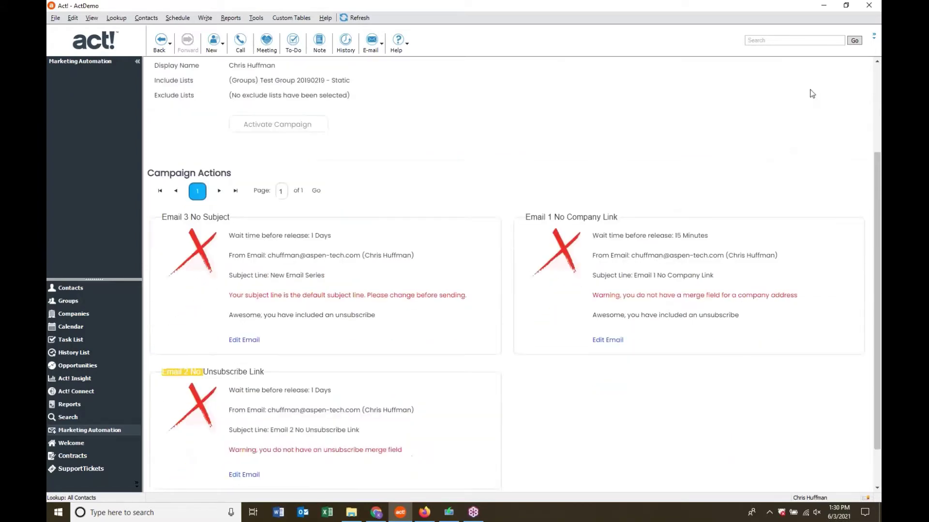
pyautogui.scroll(-3, 319, 276)
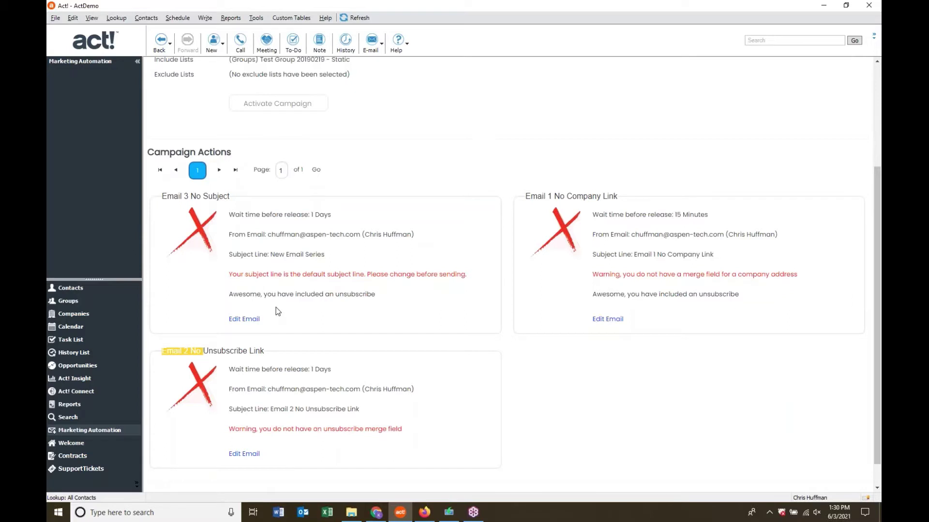
pyautogui.scroll(-1, 276, 307)
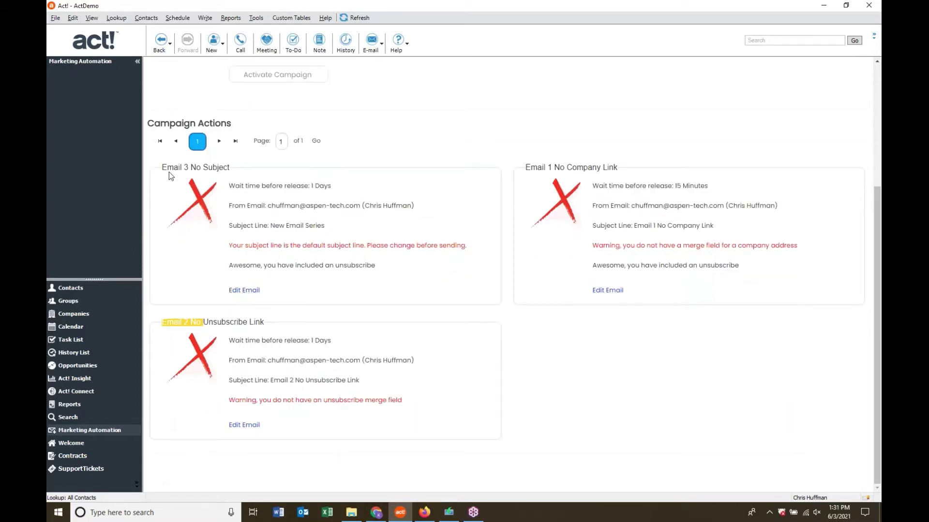
# Open Email 3 No Subject for editing and set its subject to "Nice Custom Subject Line" in the properties
pyautogui.click(249, 292)
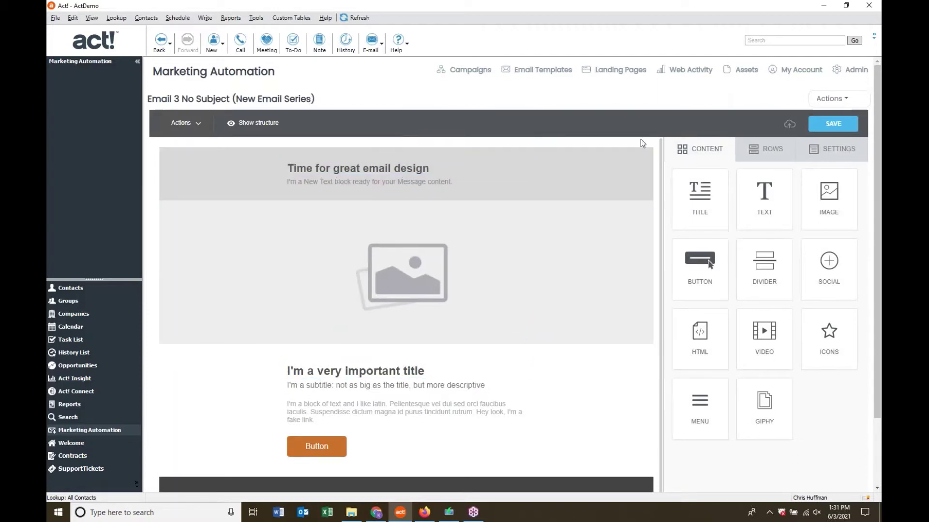
pyautogui.click(829, 101)
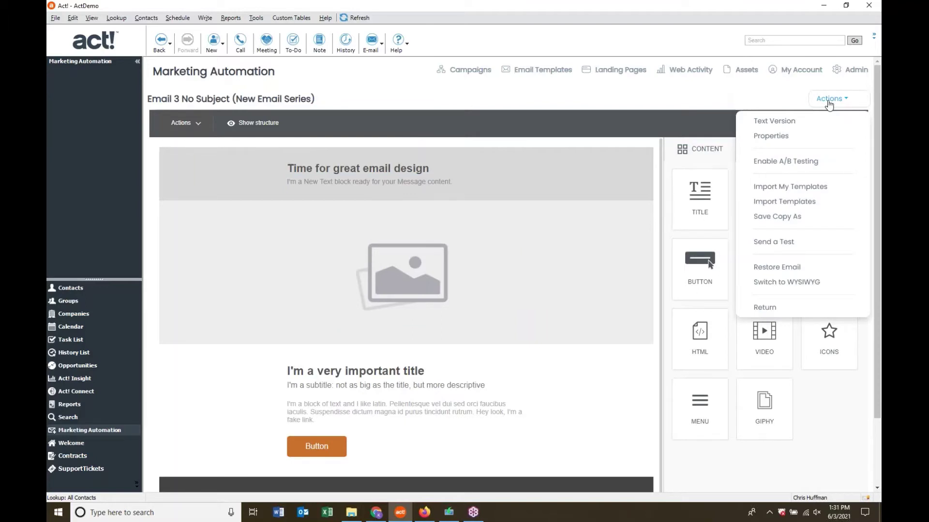
pyautogui.click(782, 139)
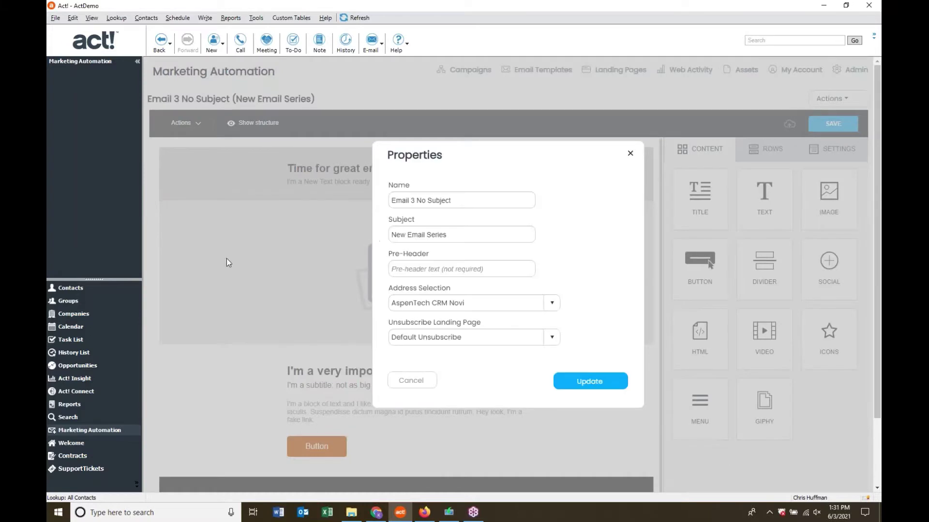
pyautogui.click(483, 235)
pyautogui.hotkey('ctrl', 'a')
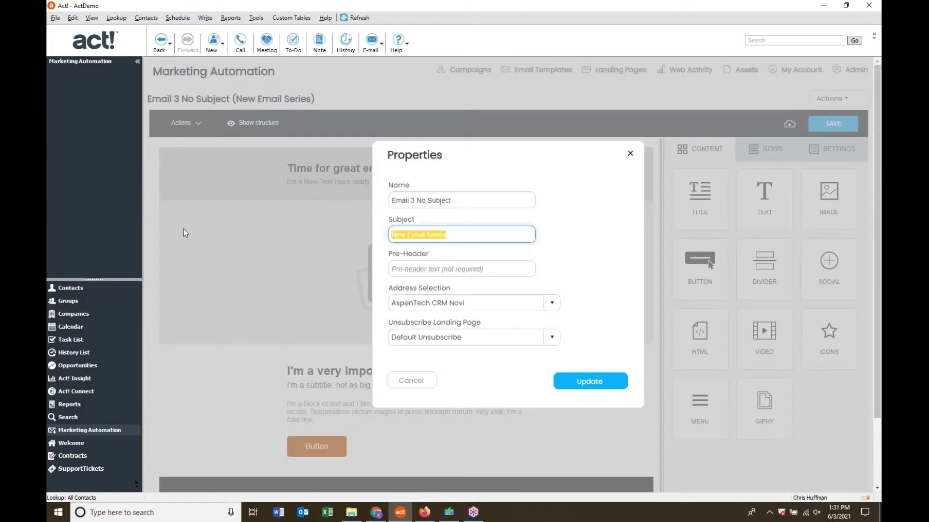
pyautogui.write('Nice Custom Subject Lin')
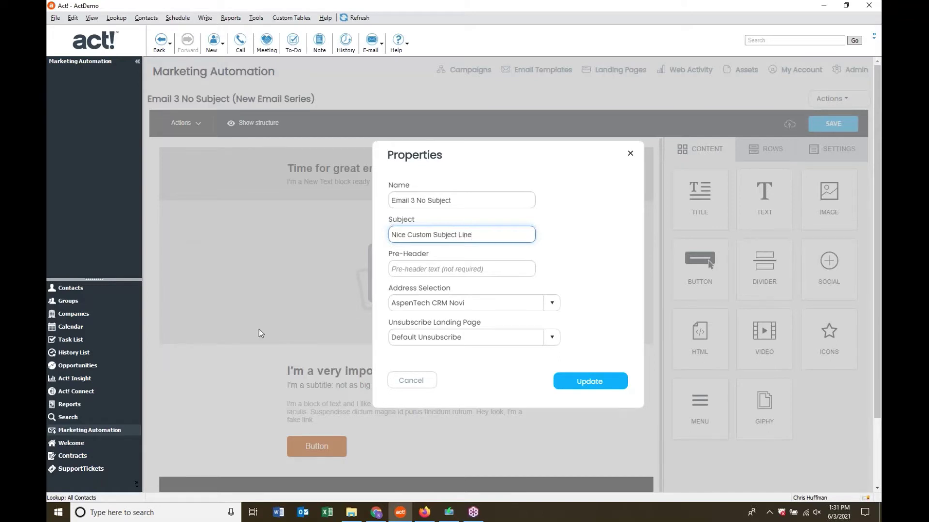
pyautogui.click(602, 386)
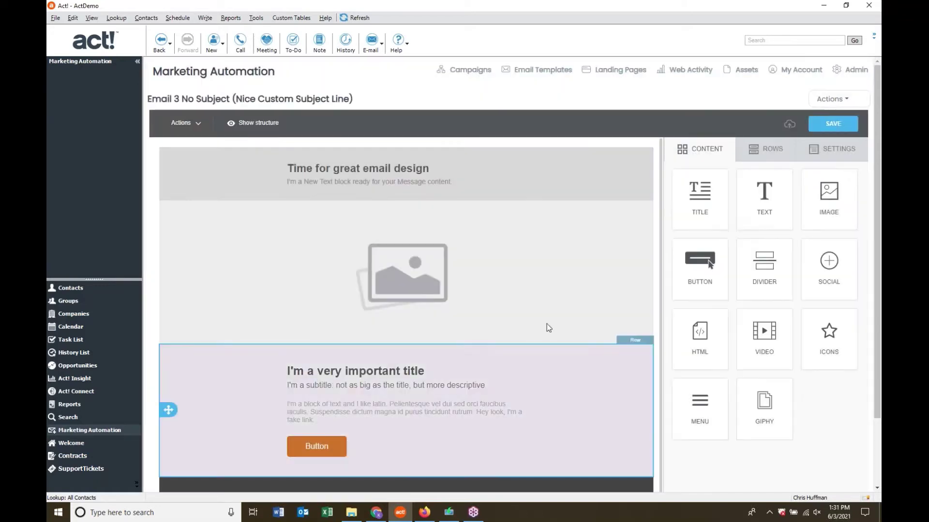
# Save Email 3 No Subject and return to the campaign's activation page
pyautogui.click(819, 125)
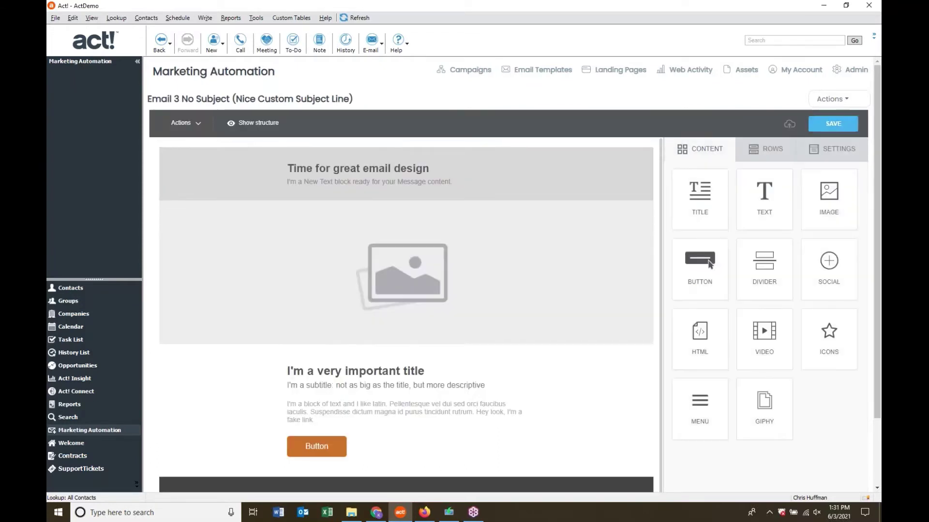
pyautogui.click(832, 99)
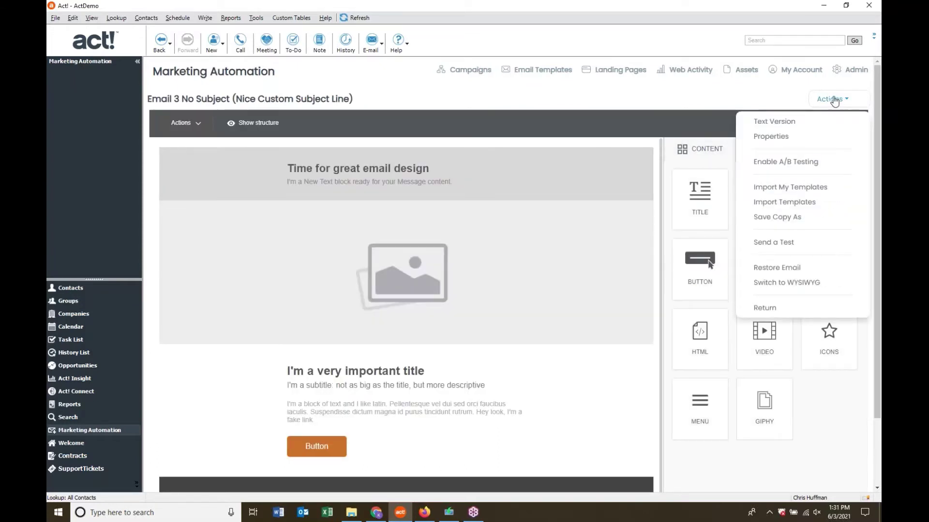
pyautogui.click(764, 309)
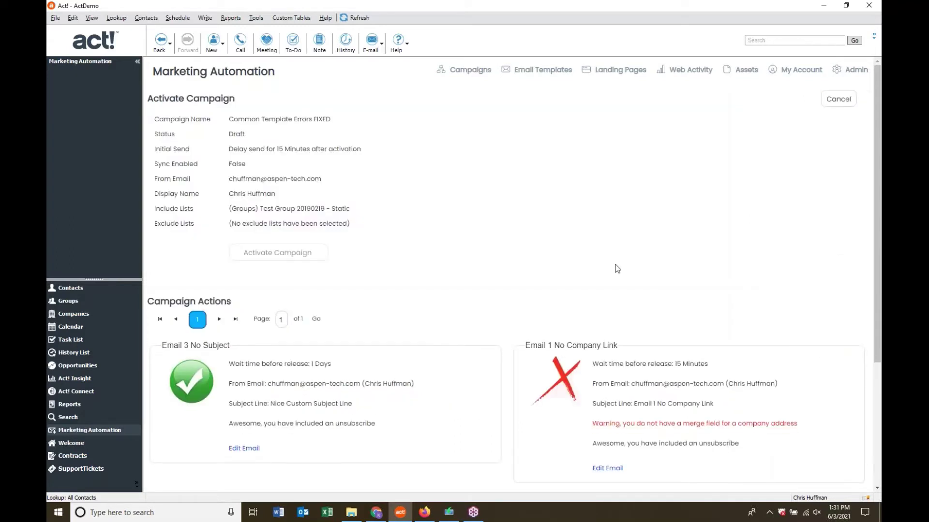
# Open Email 1 No Company Link for editing and activate the footer text block containing the unsubscribe link
pyautogui.scroll(-1, 368, 213)
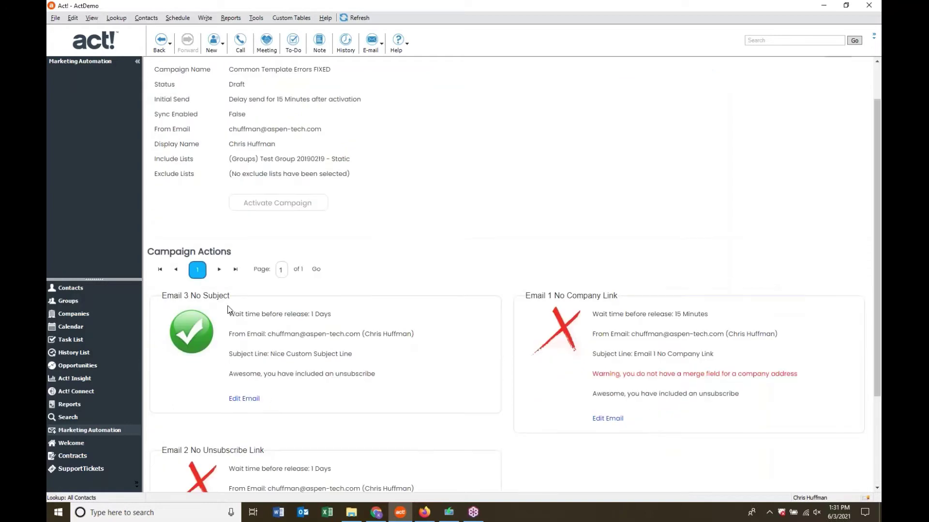
pyautogui.scroll(-1, 304, 302)
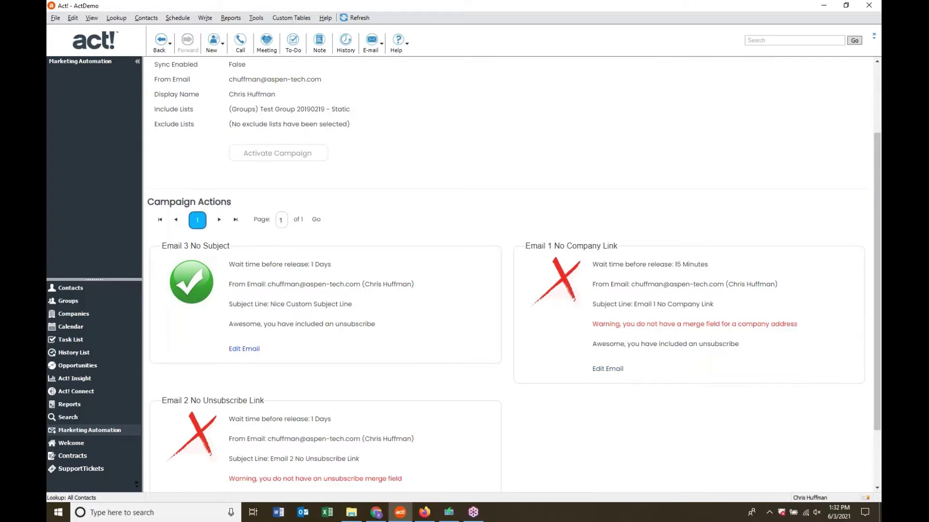
pyautogui.click(608, 371)
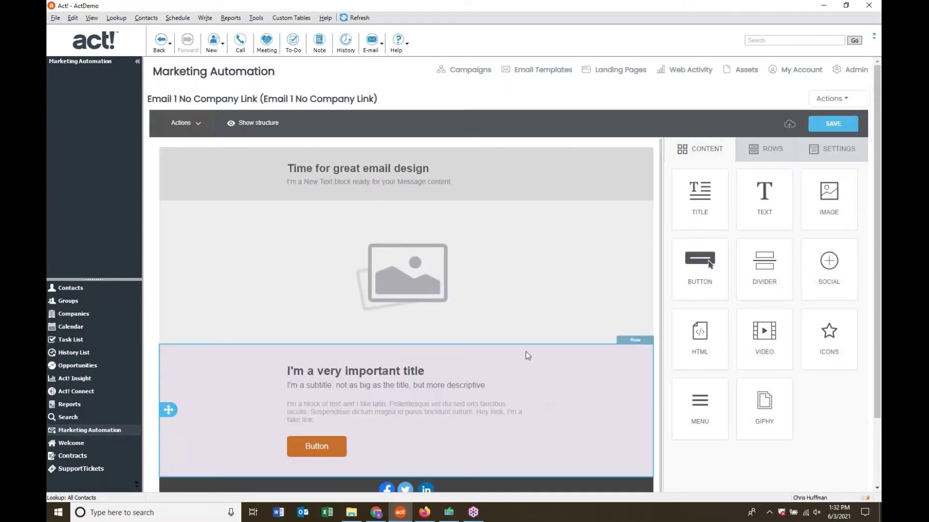
pyautogui.scroll(-2, 526, 353)
pyautogui.scroll(-1, 459, 382)
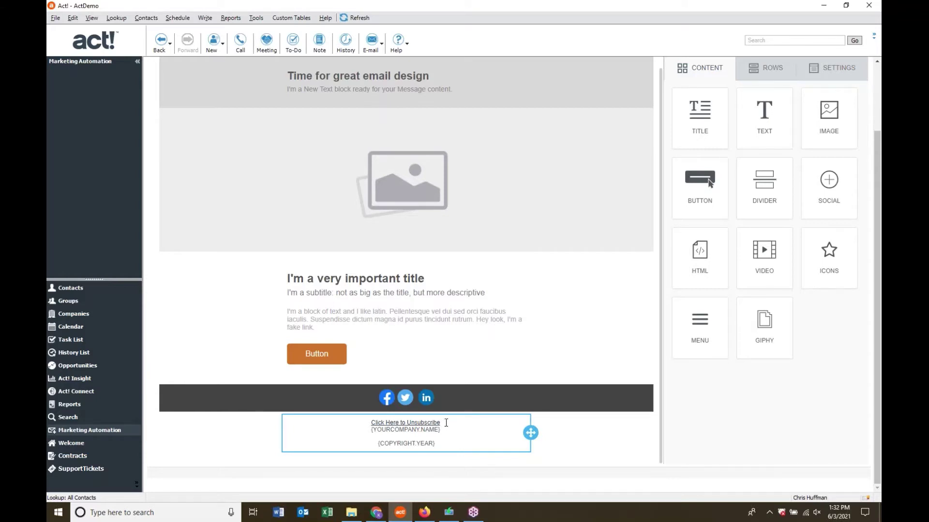
pyautogui.moveTo(441, 423); pyautogui.dragTo(371, 416)
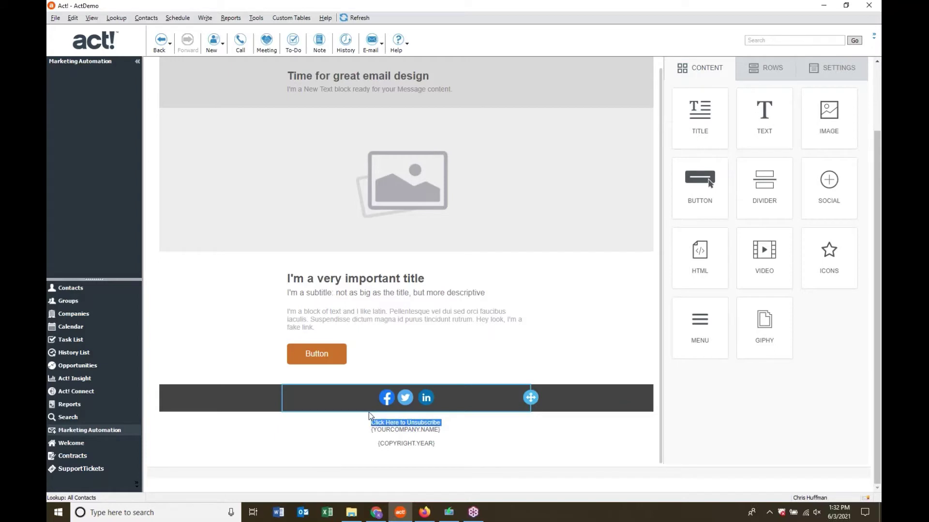
pyautogui.click(447, 432)
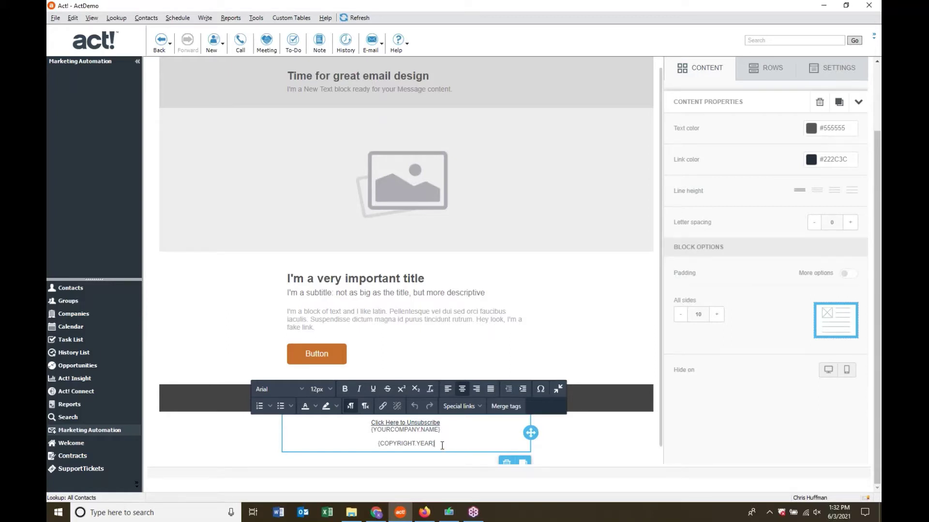
# Delete the copyright year and company name merge tags from the email's footer
pyautogui.moveTo(442, 446); pyautogui.dragTo(372, 450)
pyautogui.press('BackSpace')
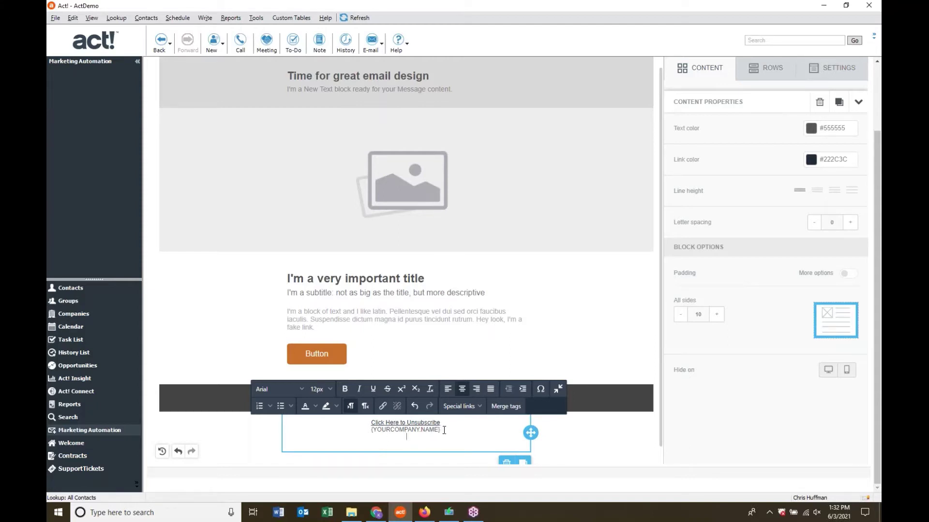
pyautogui.moveTo(444, 432); pyautogui.dragTo(368, 432)
pyautogui.press('BackSpace')
# Insert the Your Company Name and Your Company Address merge tags below the unsubscribe link in the footer
pyautogui.click(506, 408)
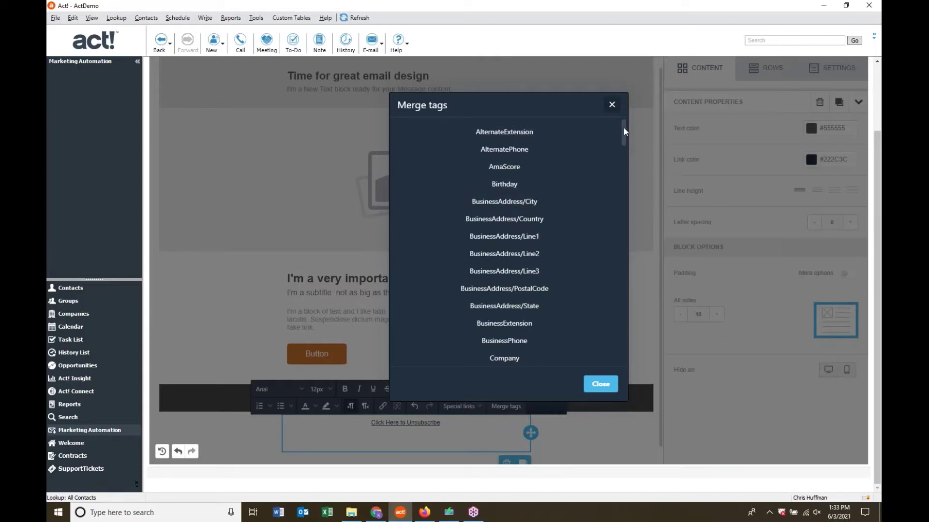
pyautogui.moveTo(623, 129); pyautogui.dragTo(615, 360)
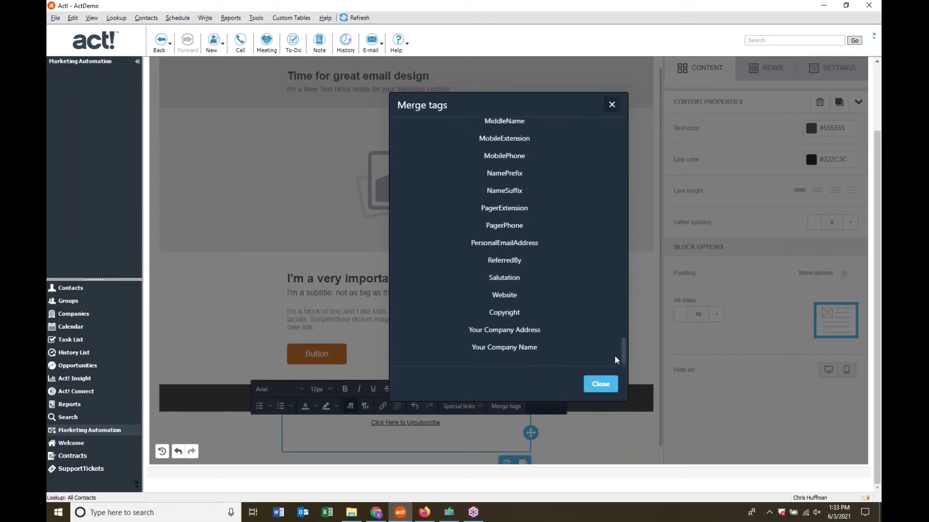
pyautogui.click(500, 349)
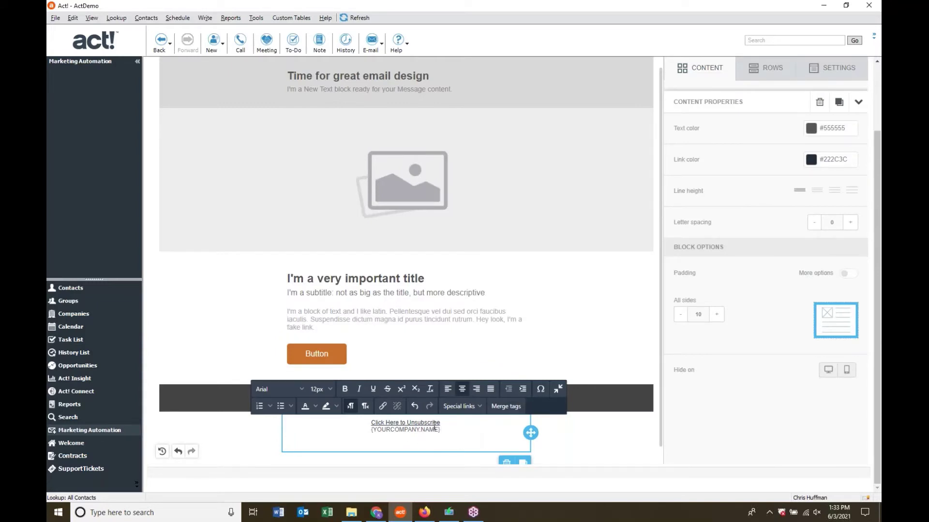
pyautogui.click(492, 410)
pyautogui.moveTo(623, 130); pyautogui.dragTo(625, 365)
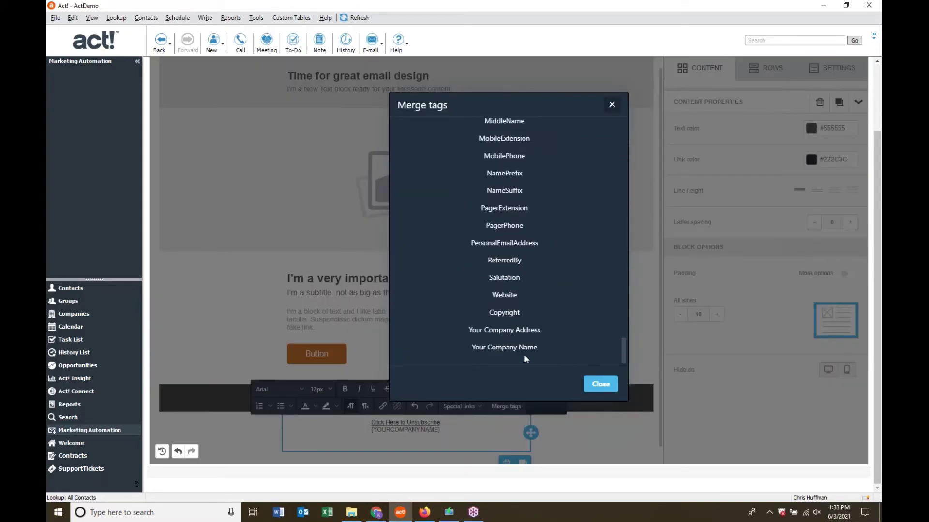
pyautogui.click(509, 333)
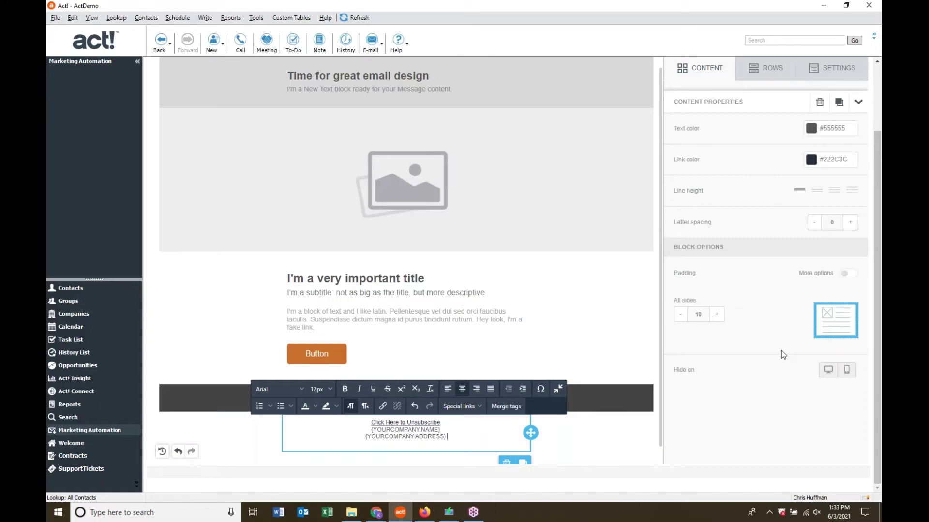
# Leave the Email 1 No Company Link editor and return to the campaign's activation page
pyautogui.scroll(2, 781, 350)
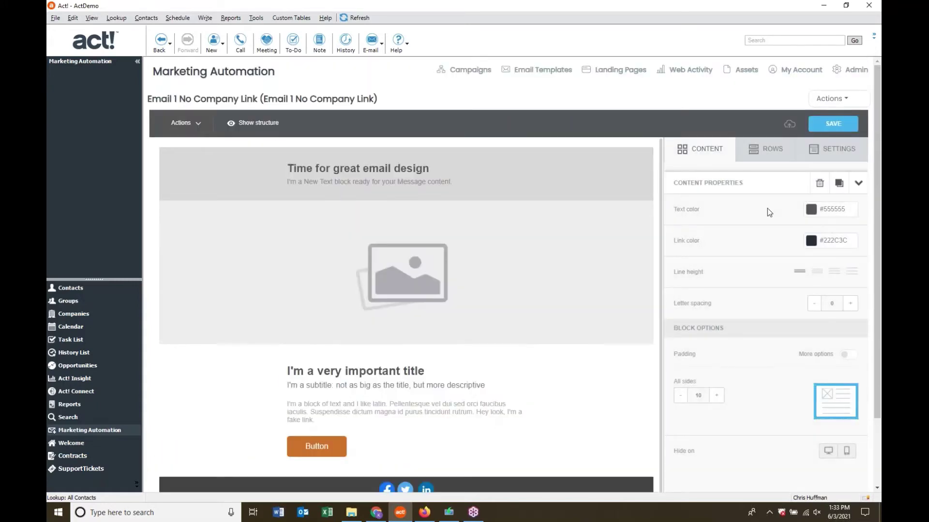
pyautogui.click(829, 99)
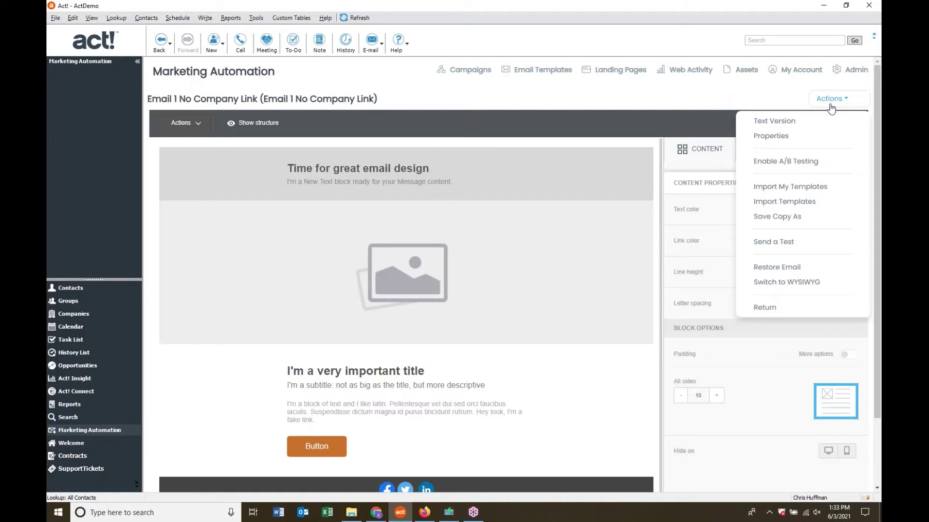
pyautogui.click(765, 308)
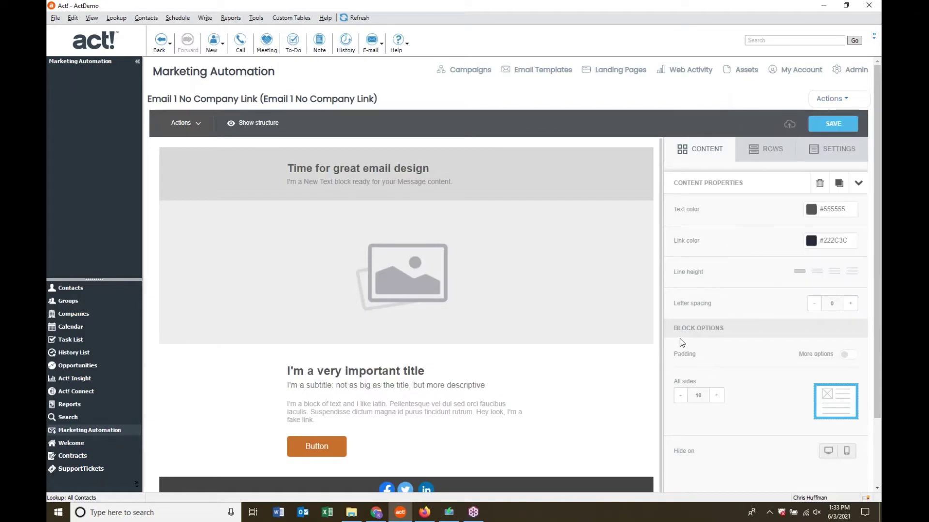
# Open Email 2 No Unsubscribe Link for editing and activate the footer text block with the company merge tags
pyautogui.scroll(-3, 638, 296)
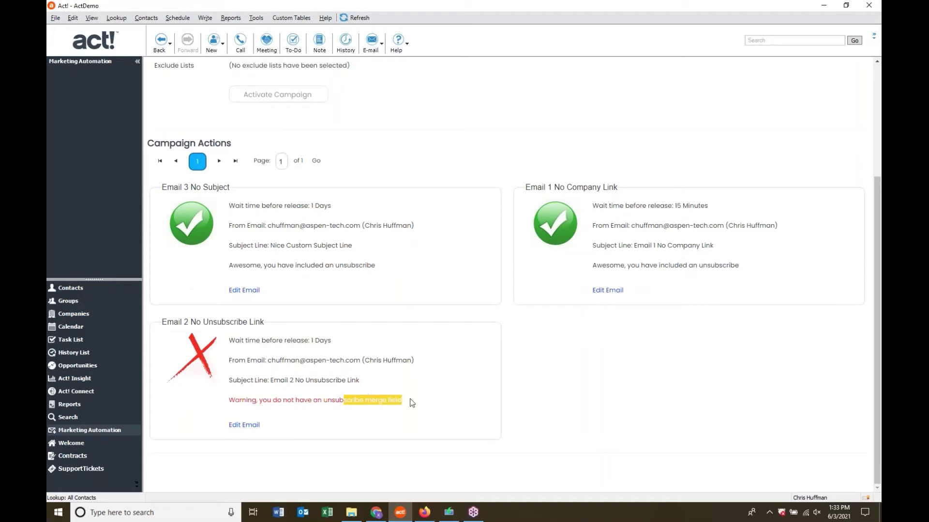
pyautogui.click(244, 428)
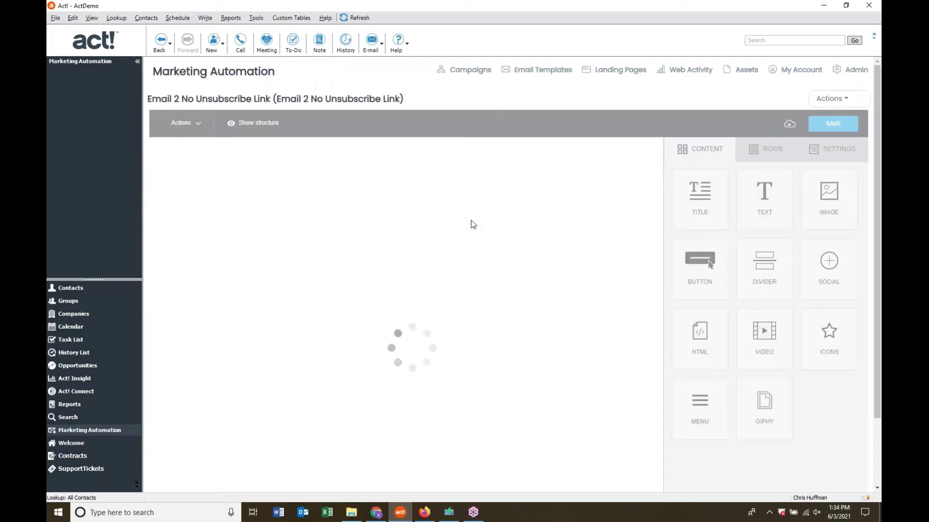
pyautogui.scroll(-2, 473, 224)
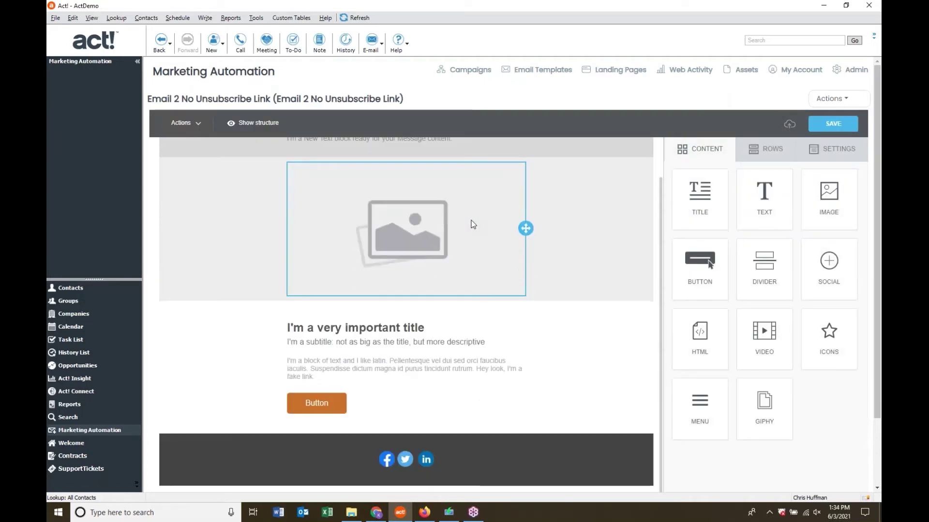
pyautogui.scroll(-2, 425, 407)
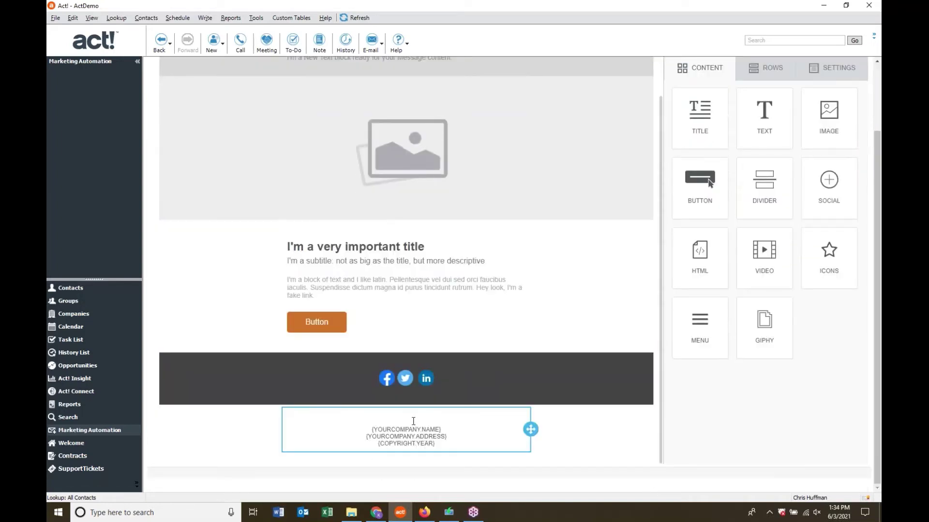
pyautogui.click(411, 421)
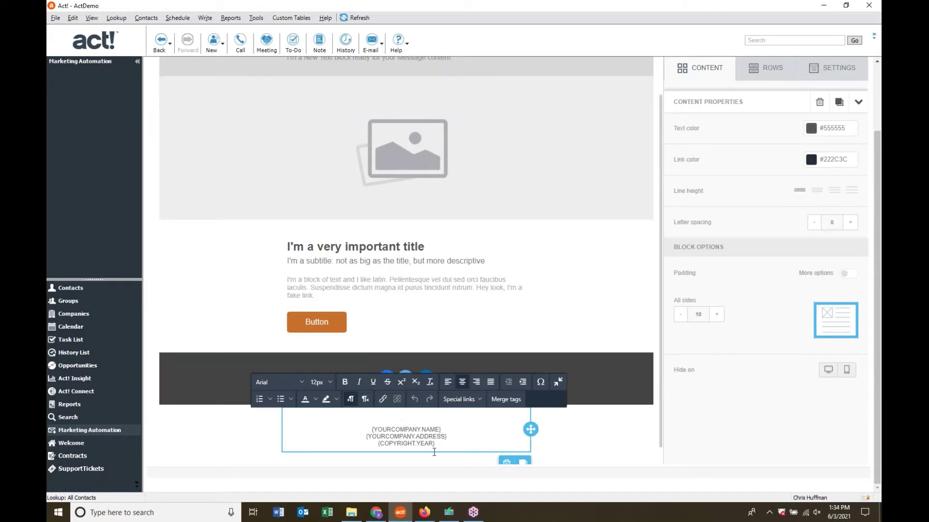
# Delete the copyright year merge tag from the footer of Email 2
pyautogui.moveTo(440, 445); pyautogui.dragTo(375, 446)
pyautogui.press('BackSpace')
pyautogui.moveTo(450, 438); pyautogui.dragTo(371, 422)
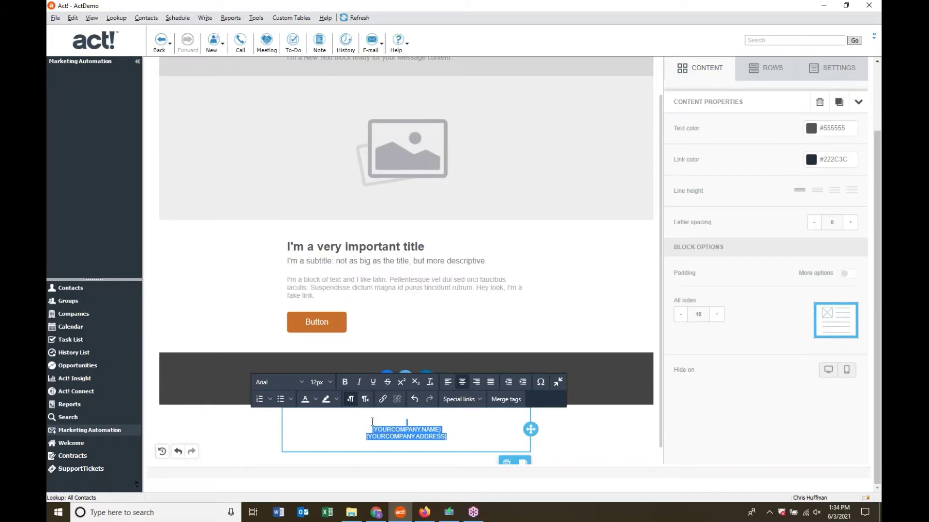
# Insert the Click Here to Unsubscribe special link on the blank line above the company name merge tag
pyautogui.click(399, 422)
pyautogui.click(480, 407)
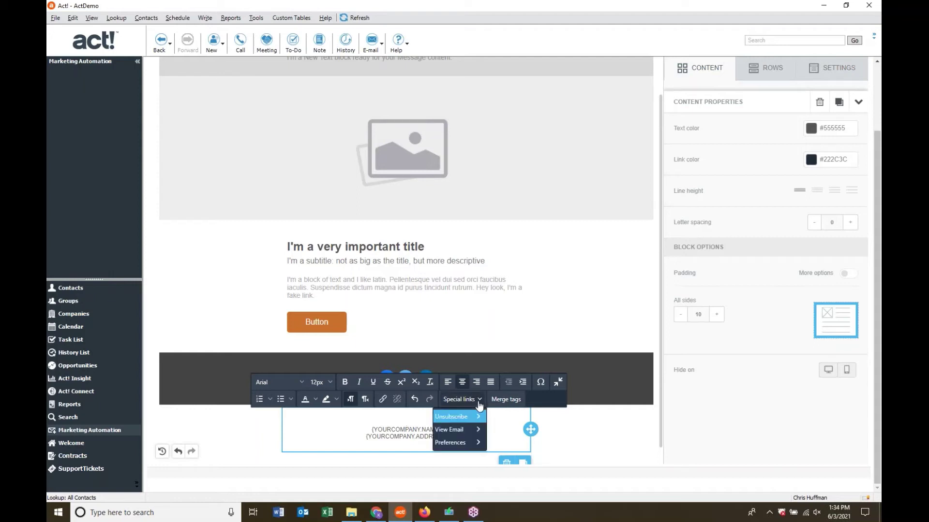
pyautogui.moveTo(467, 422)
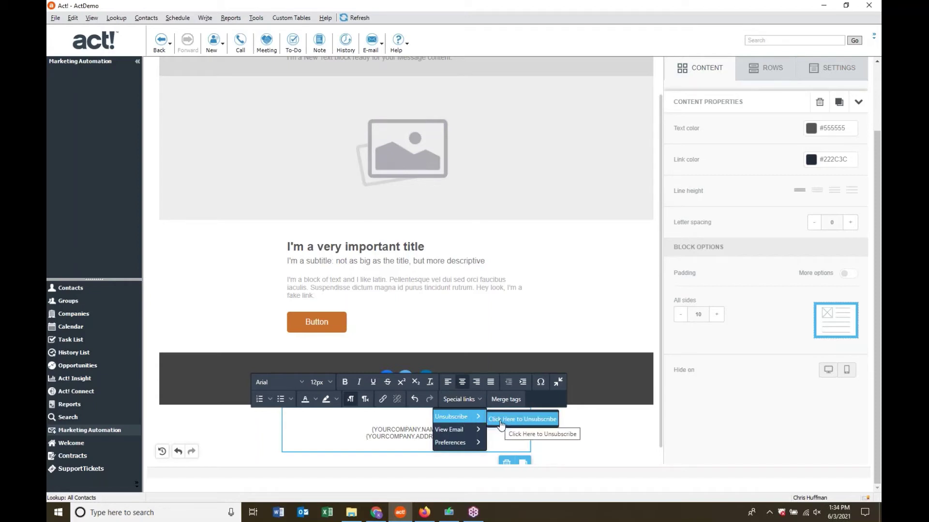
pyautogui.click(412, 419)
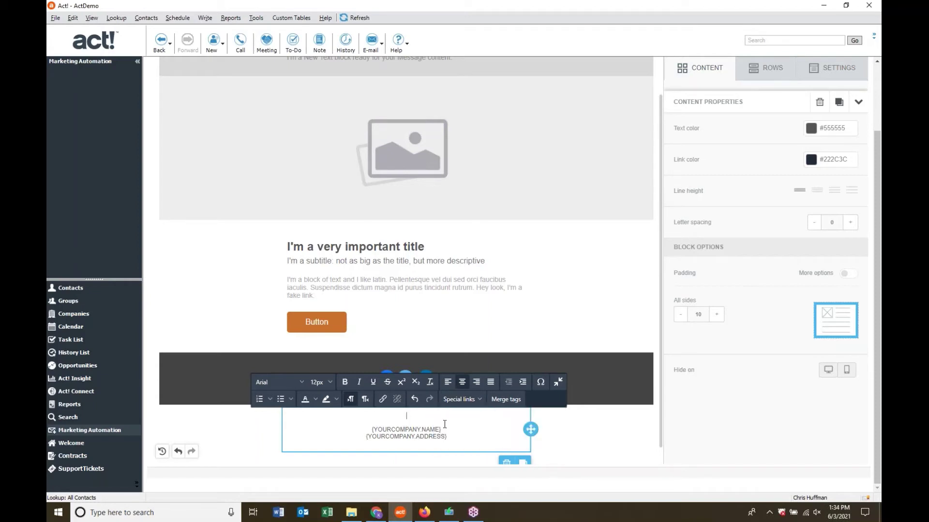
pyautogui.click(459, 399)
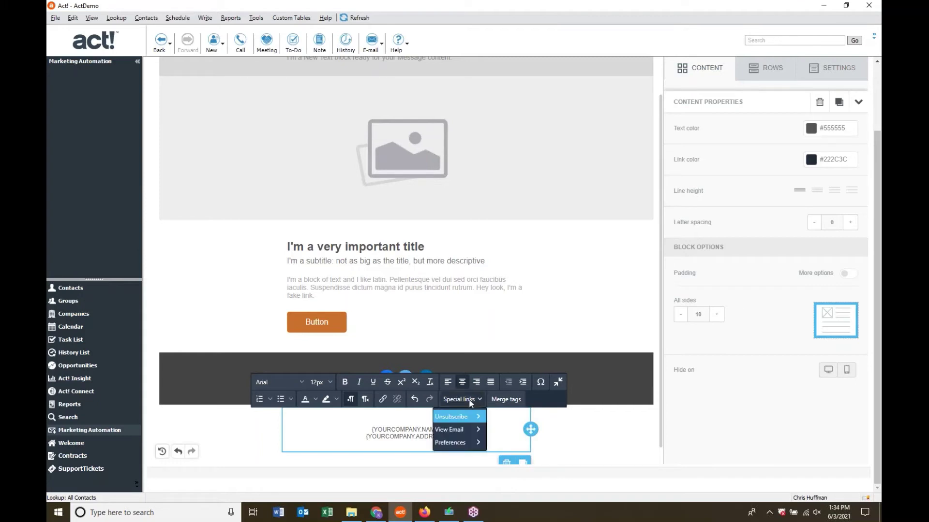
pyautogui.moveTo(464, 417)
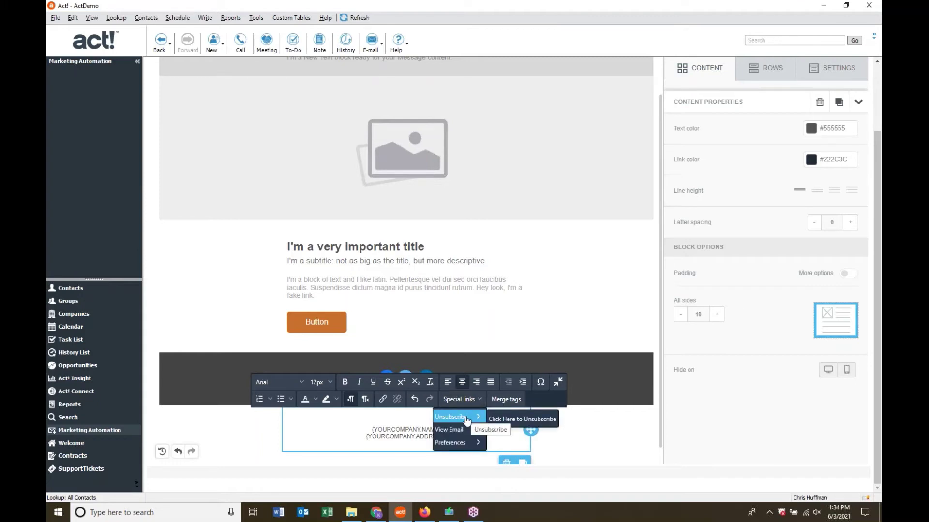
pyautogui.click(506, 424)
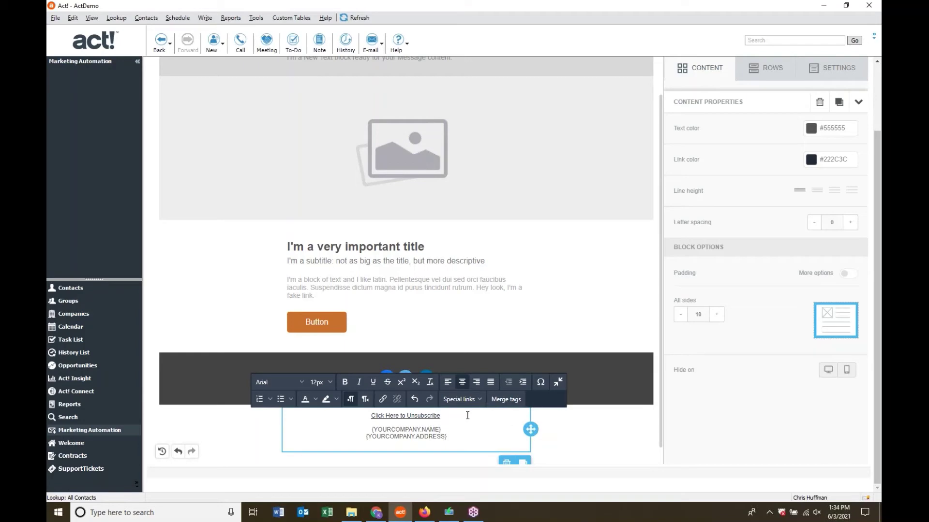
# Save the Email 2 No Unsubscribe Link email and return to the campaign's activation page
pyautogui.scroll(2, 698, 293)
pyautogui.click(832, 98)
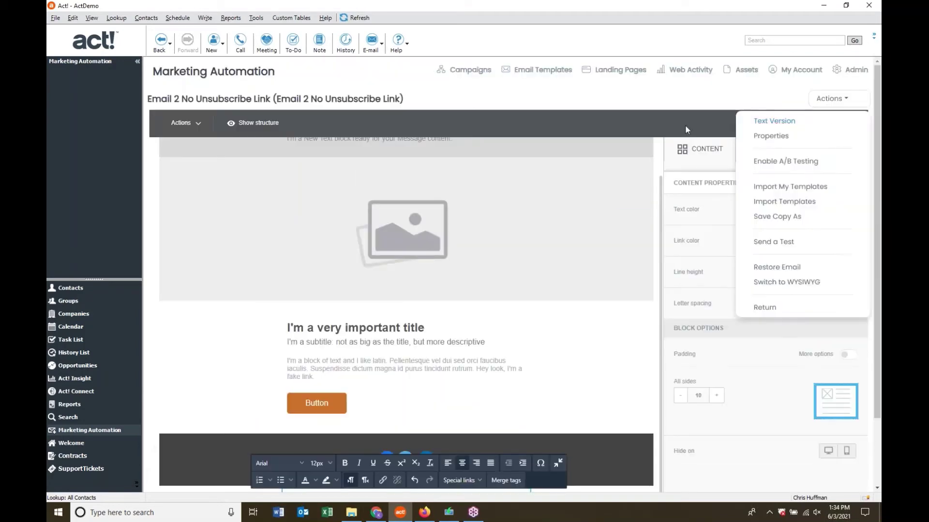
pyautogui.click(686, 123)
pyautogui.click(830, 126)
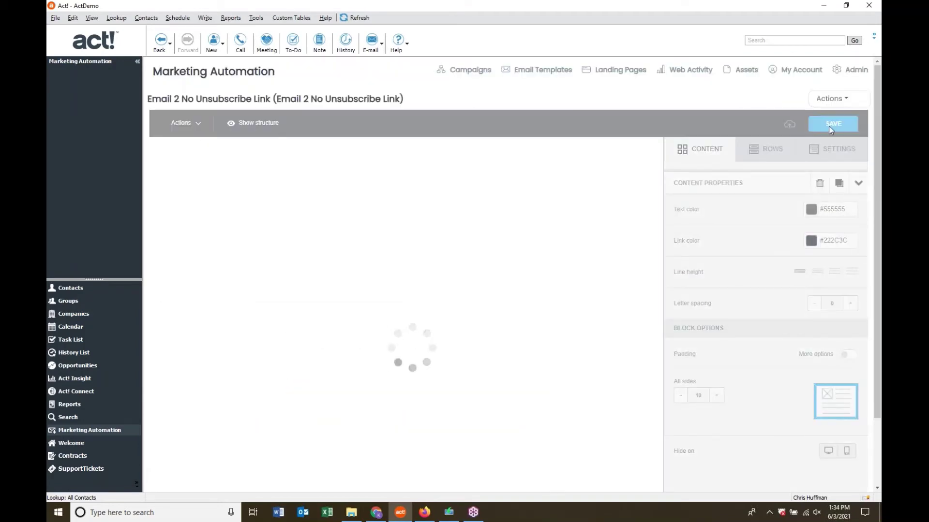
pyautogui.click(830, 99)
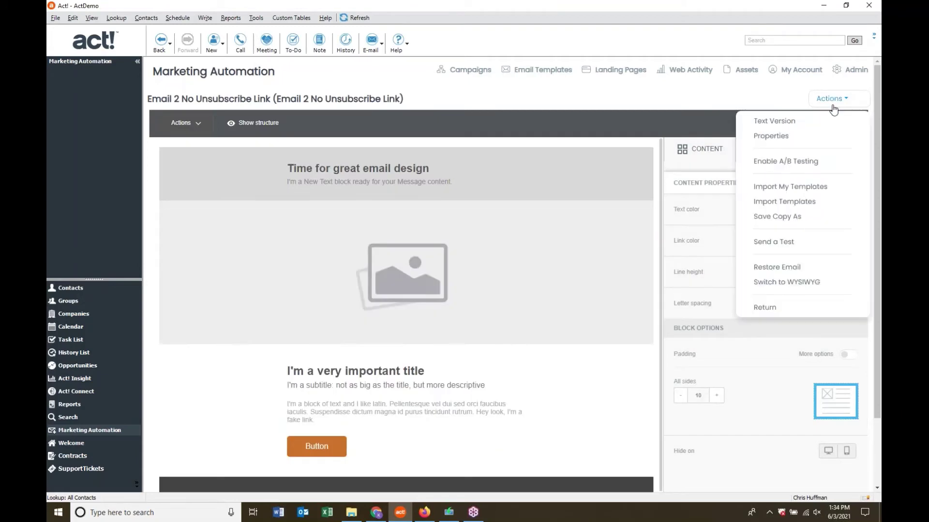
pyautogui.click(763, 310)
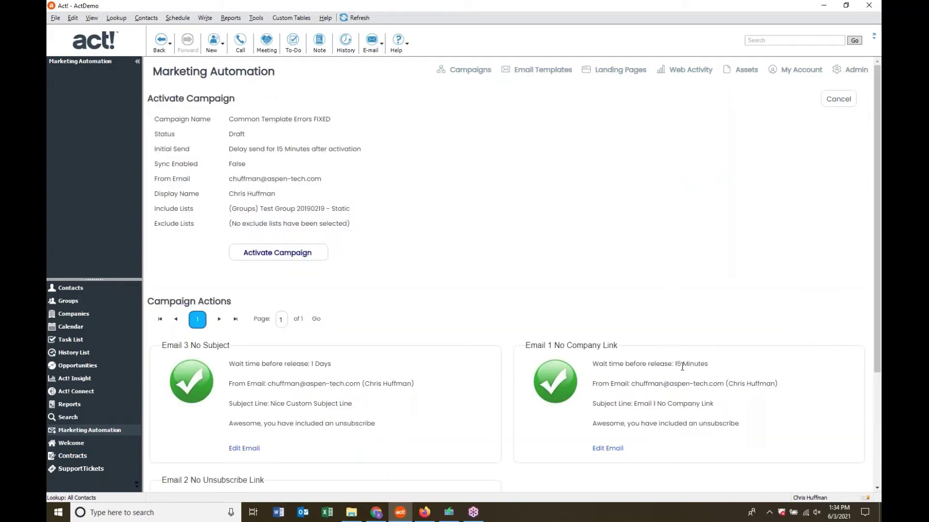
# Review the status of all three emails and activate the Common Template Errors FIXED campaign
pyautogui.scroll(-3, 650, 286)
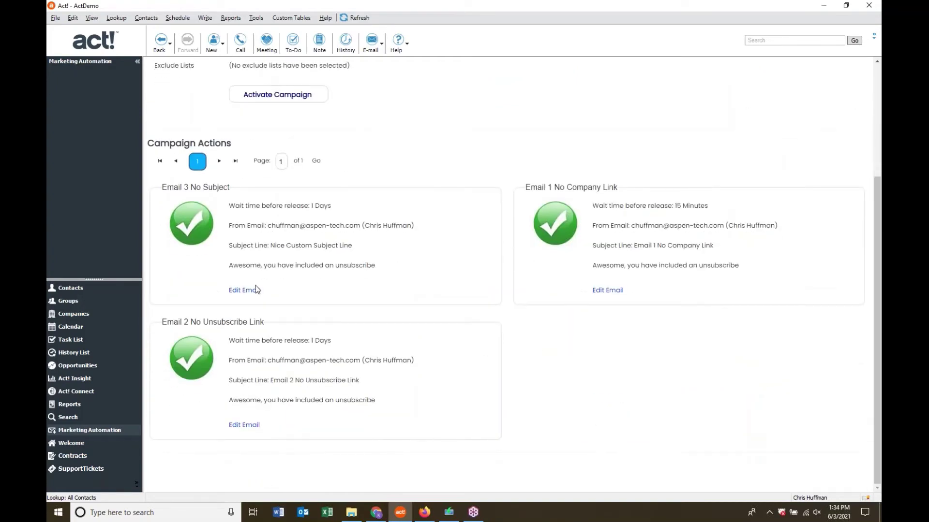
pyautogui.scroll(3, 544, 302)
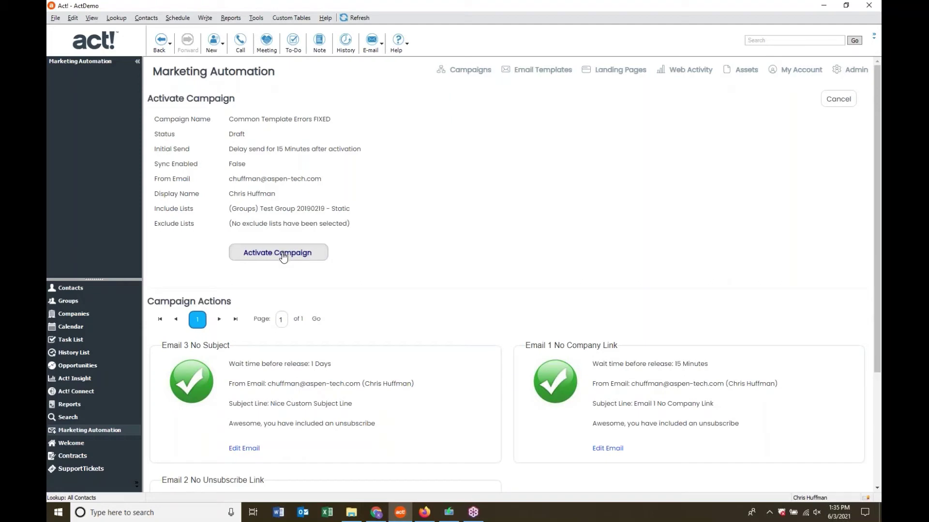
pyautogui.click(283, 258)
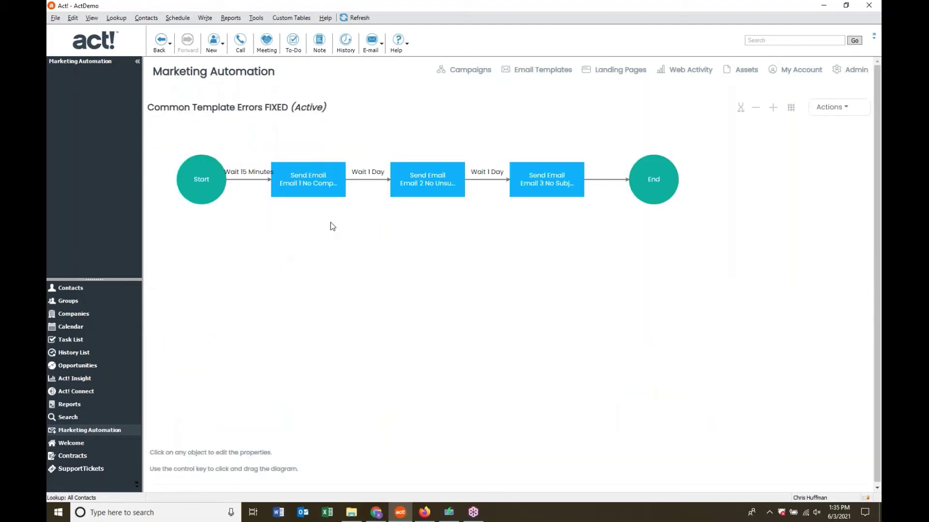
# View the wait interval before Email 1 without changing it, and pause the active Common Template Errors FIXED campaign
pyautogui.click(241, 183)
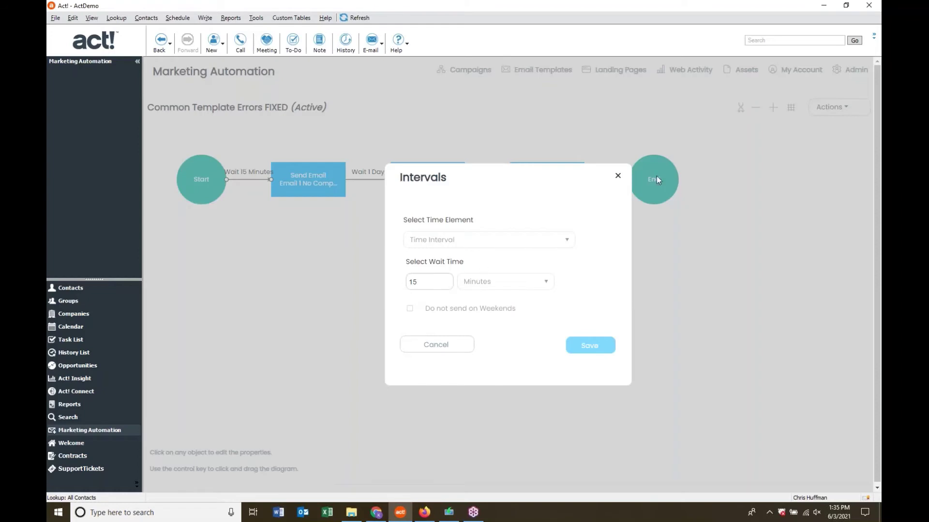
pyautogui.click(618, 176)
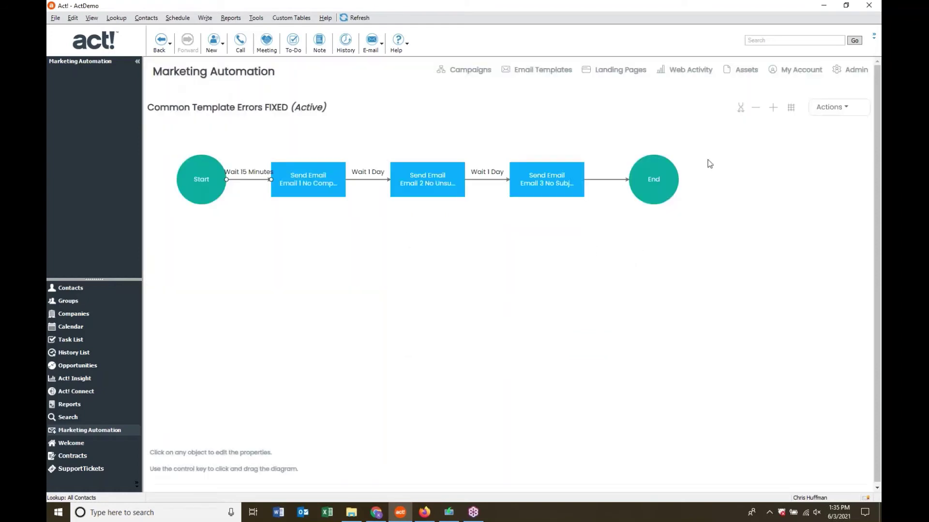
pyautogui.click(824, 109)
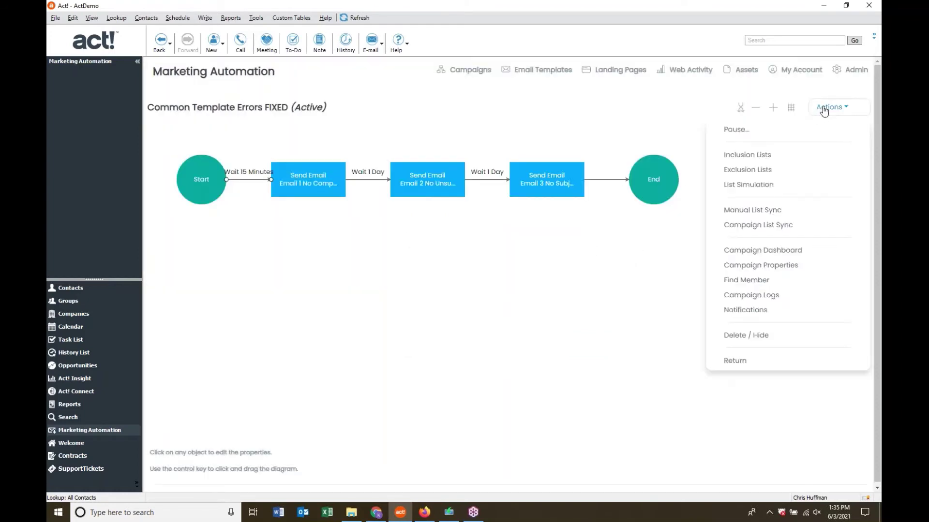
pyautogui.click(736, 129)
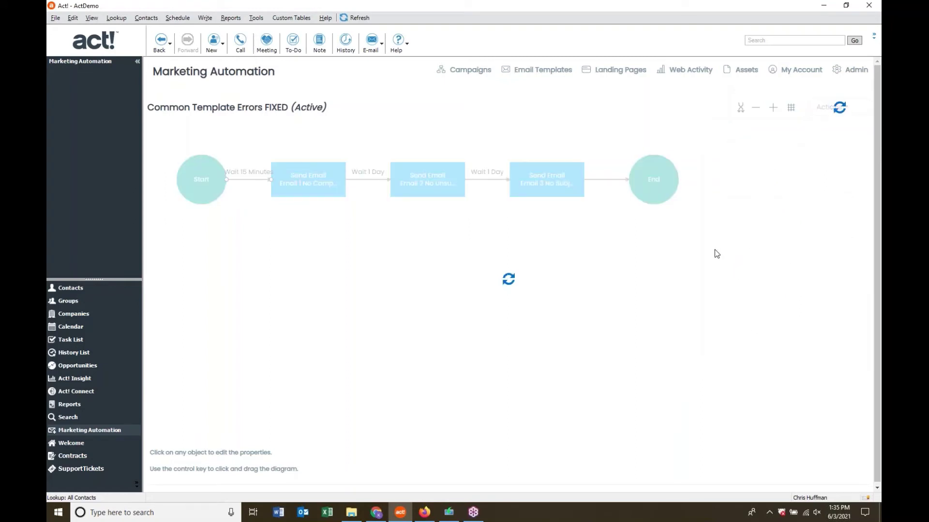
pyautogui.click(266, 261)
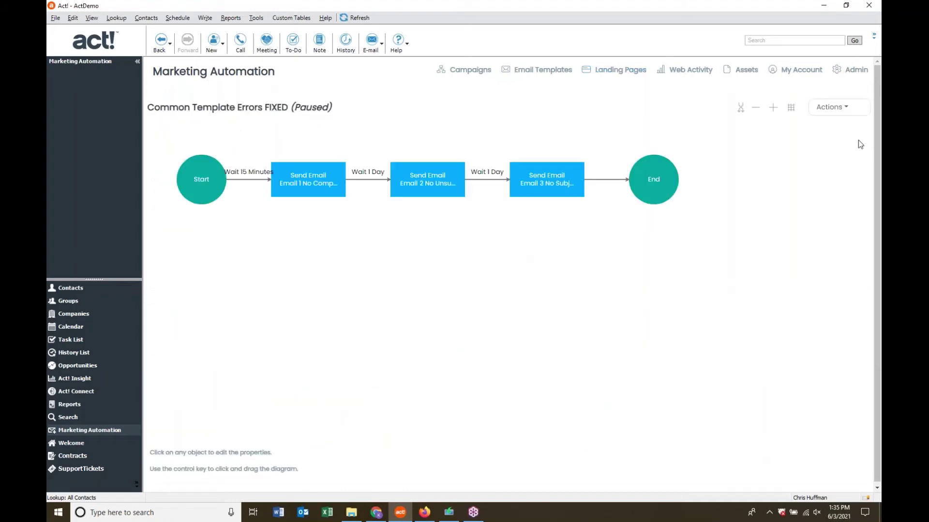
# Return to the campaign list and open Common Campaign Errors FIXED from the Error Campaigns folder for editing
pyautogui.click(840, 110)
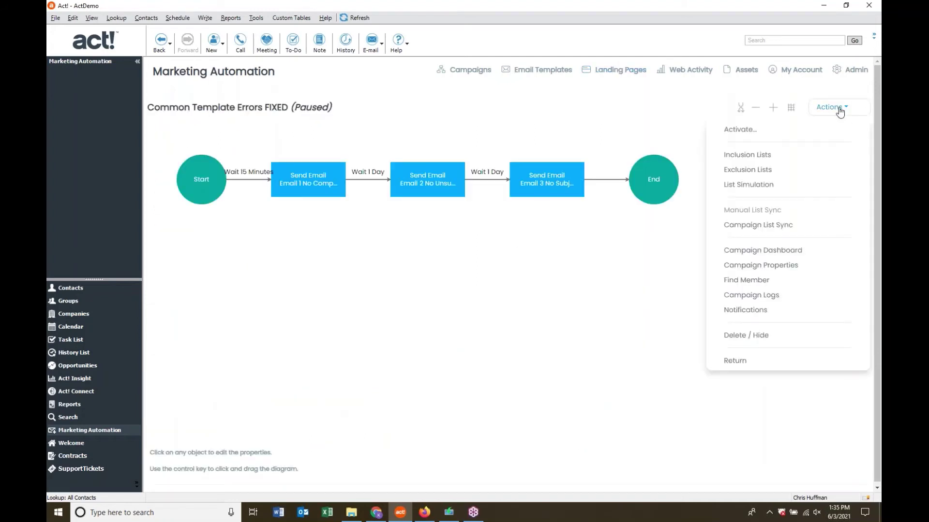
pyautogui.click(741, 361)
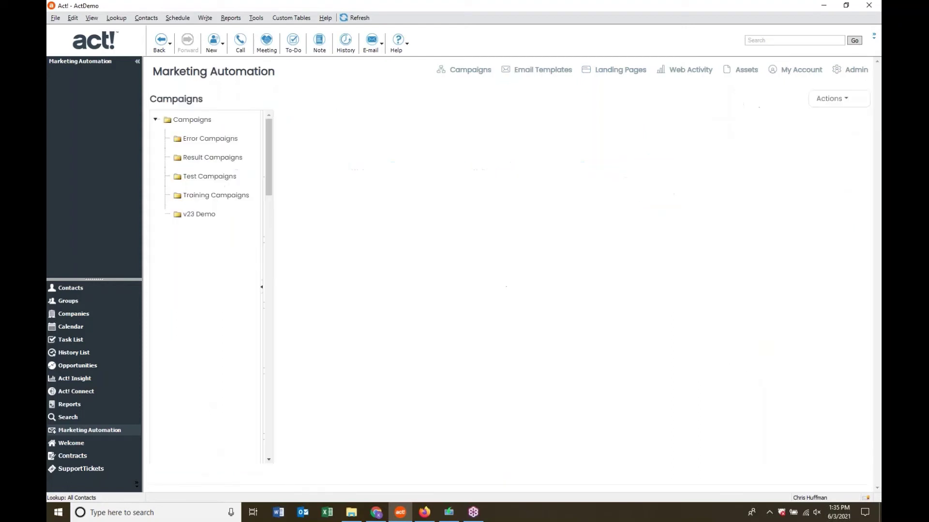
pyautogui.click(219, 140)
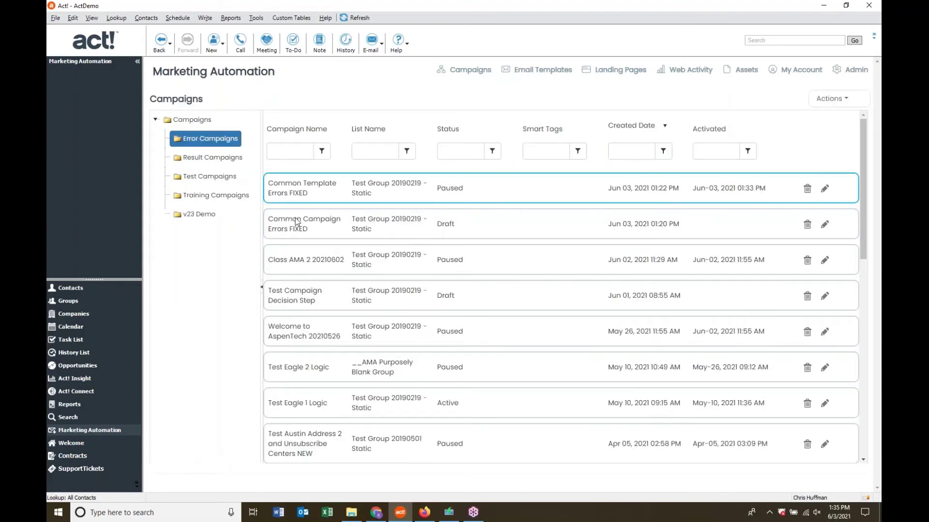
pyautogui.click(832, 226)
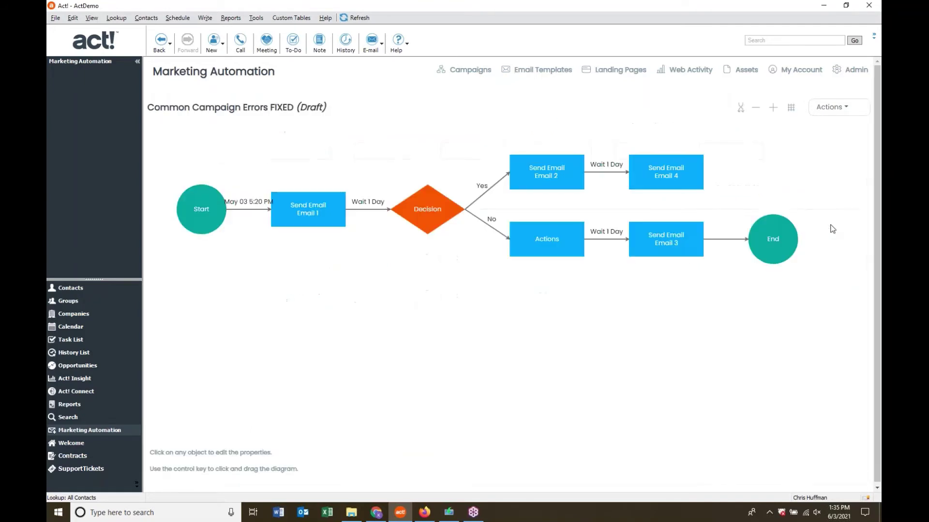